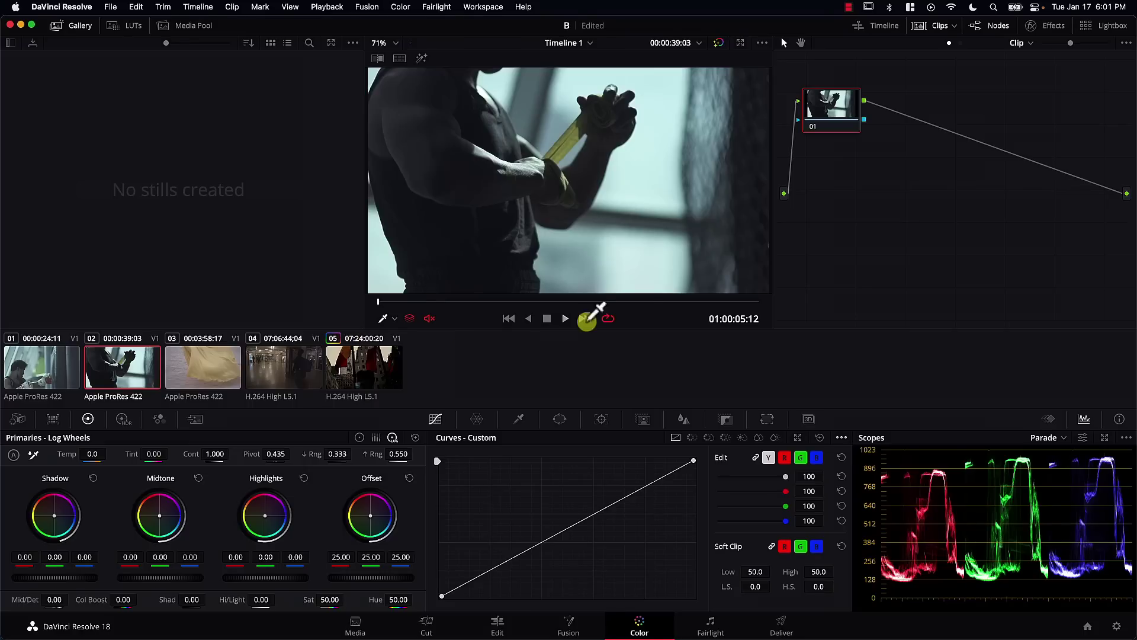
# Switch the Primaries palette from Log Wheels to the standard Color Wheels
pyautogui.click(360, 437)
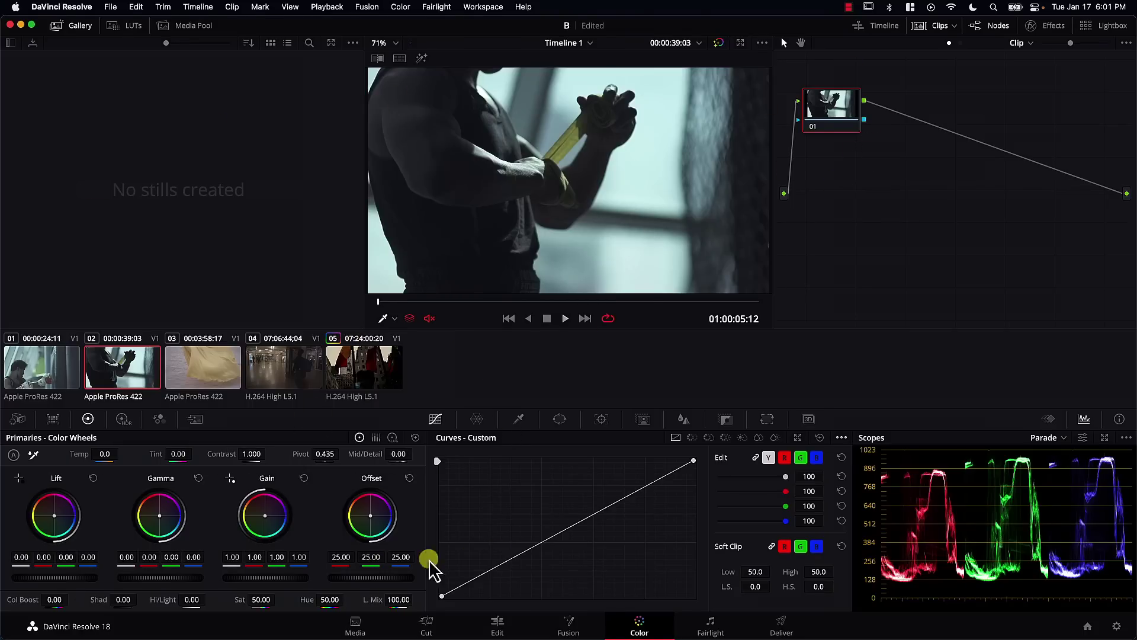
# Grade clip 02 to Lift -0.03, Gamma -0.10, Gain 0.96, Saturation 100, Temp 490, Tint -17
pyautogui.moveTo(85, 578); pyautogui.dragTo(138, 581)
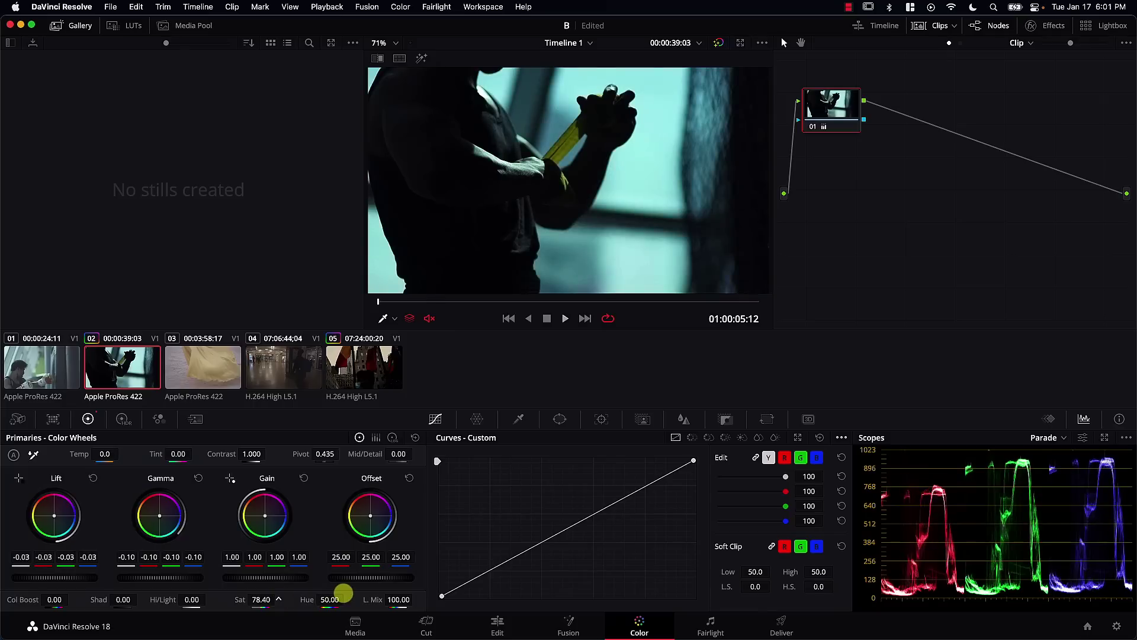
pyautogui.moveTo(267, 576); pyautogui.dragTo(269, 578)
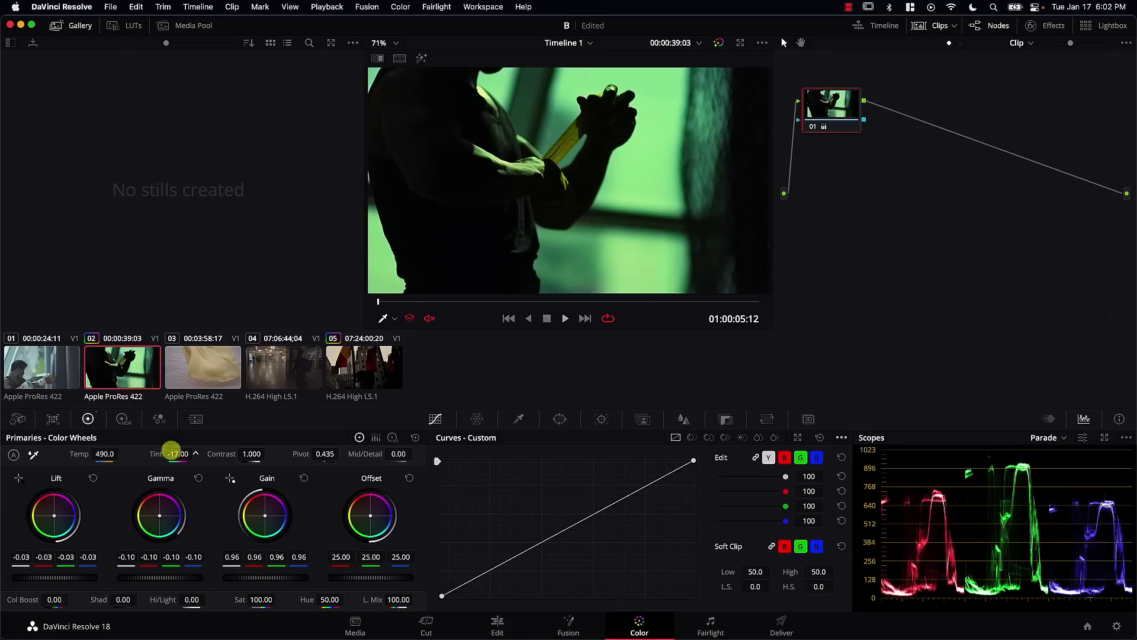
pyautogui.moveTo(171, 449); pyautogui.dragTo(205, 454)
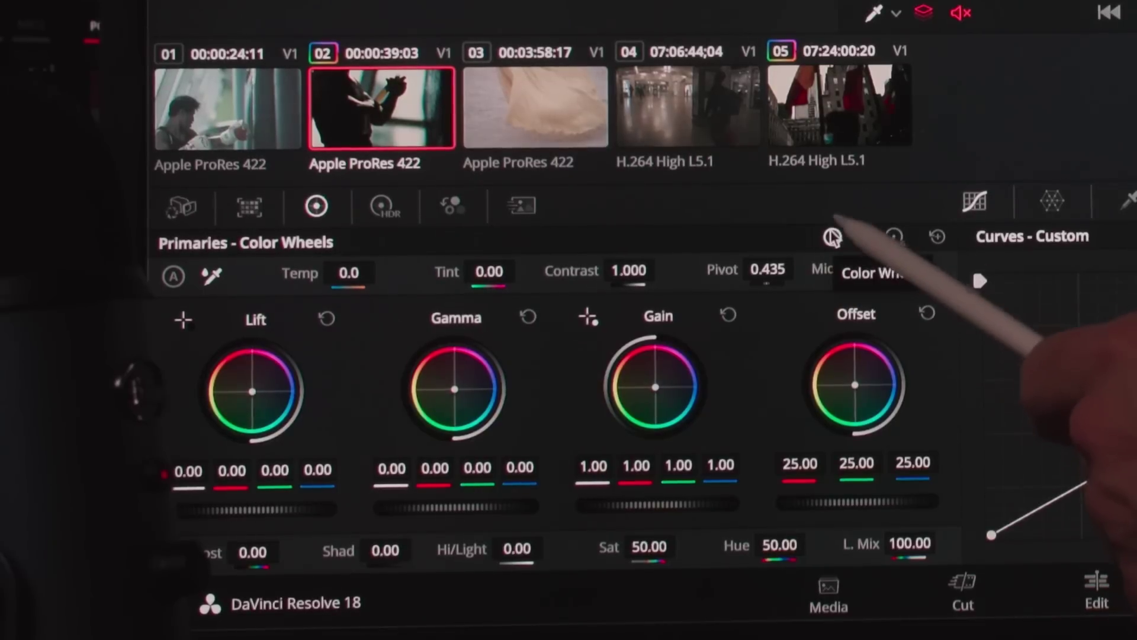
# Toggle the primaries between Color Wheels and Log Wheels, finishing in Log Wheels
pyautogui.click(895, 237)
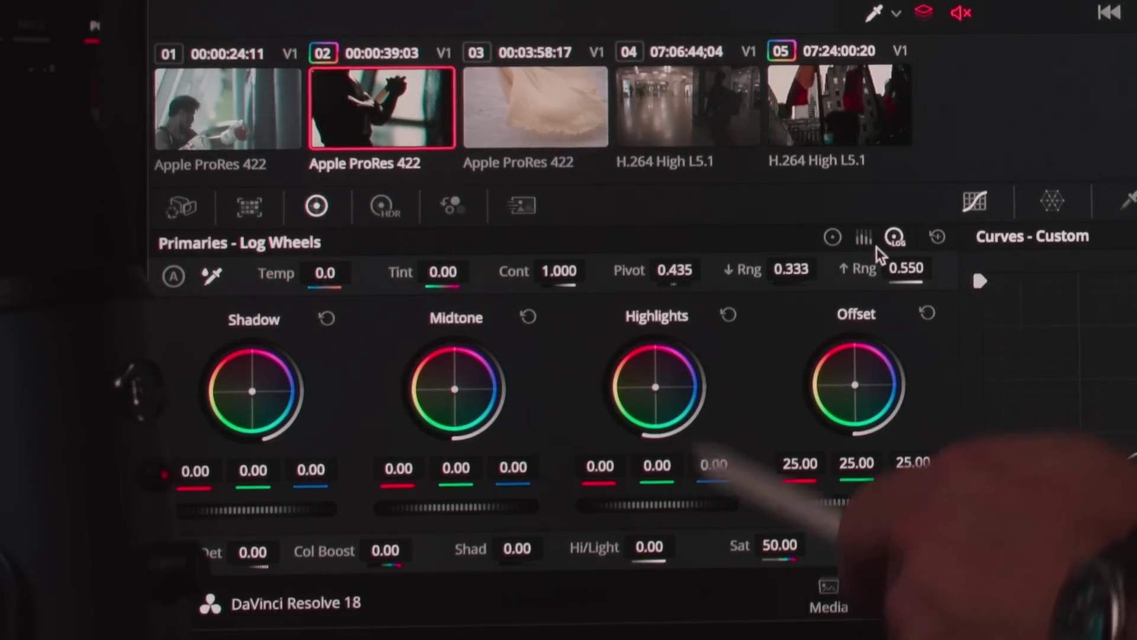
pyautogui.click(839, 234)
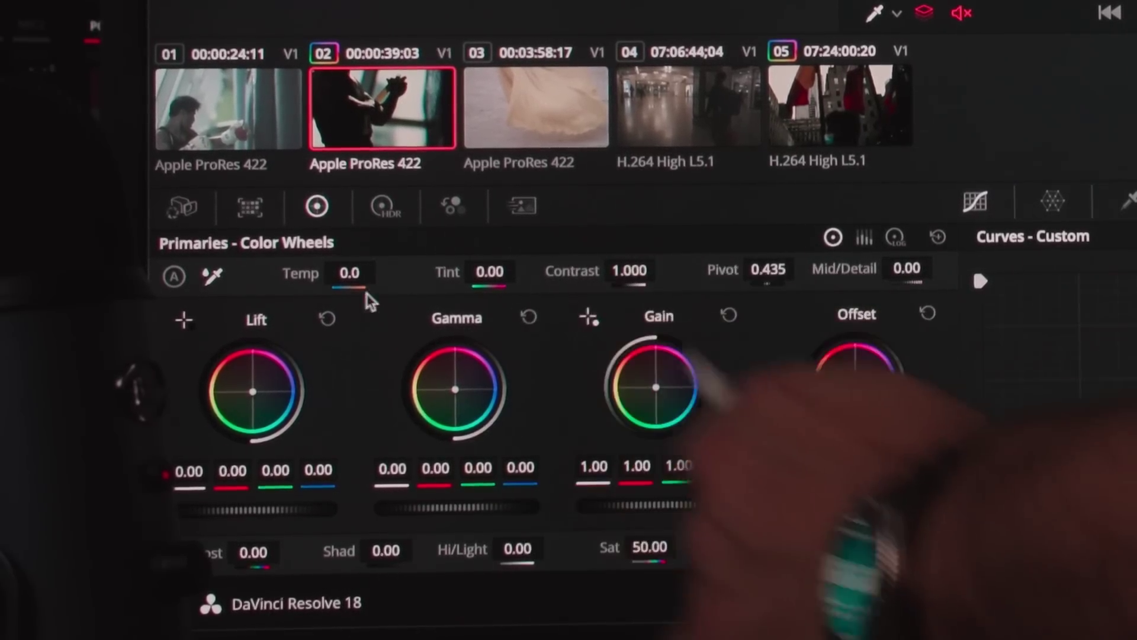
pyautogui.click(895, 238)
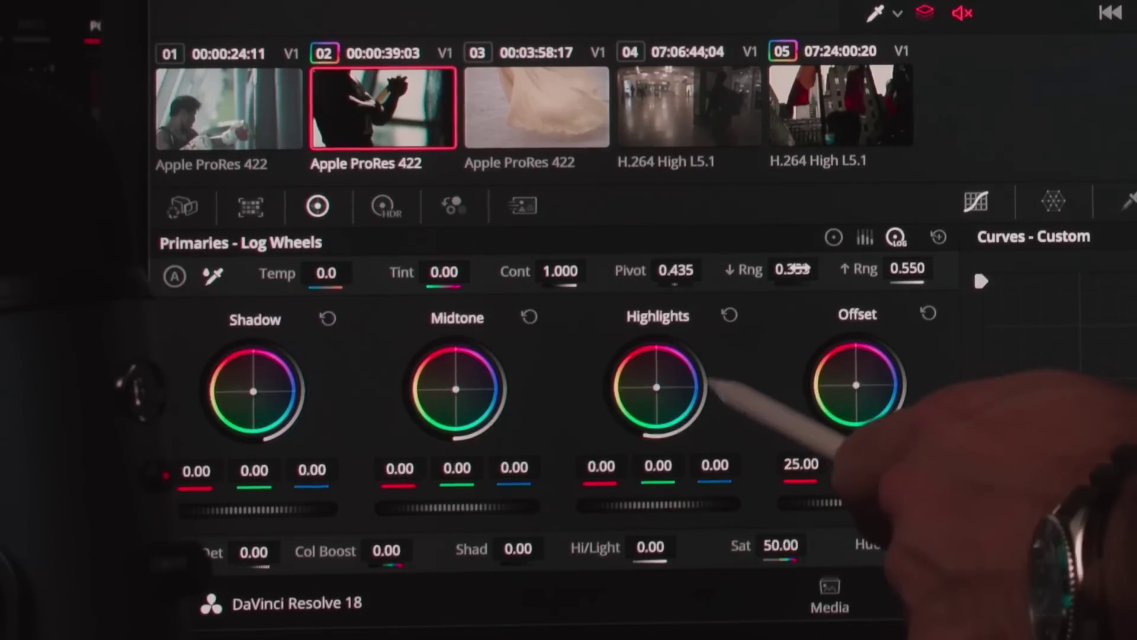
# Widen the log wheels' low range to 1.000 and shift the Highlights colour
pyautogui.moveTo(793, 268); pyautogui.dragTo(825, 267)
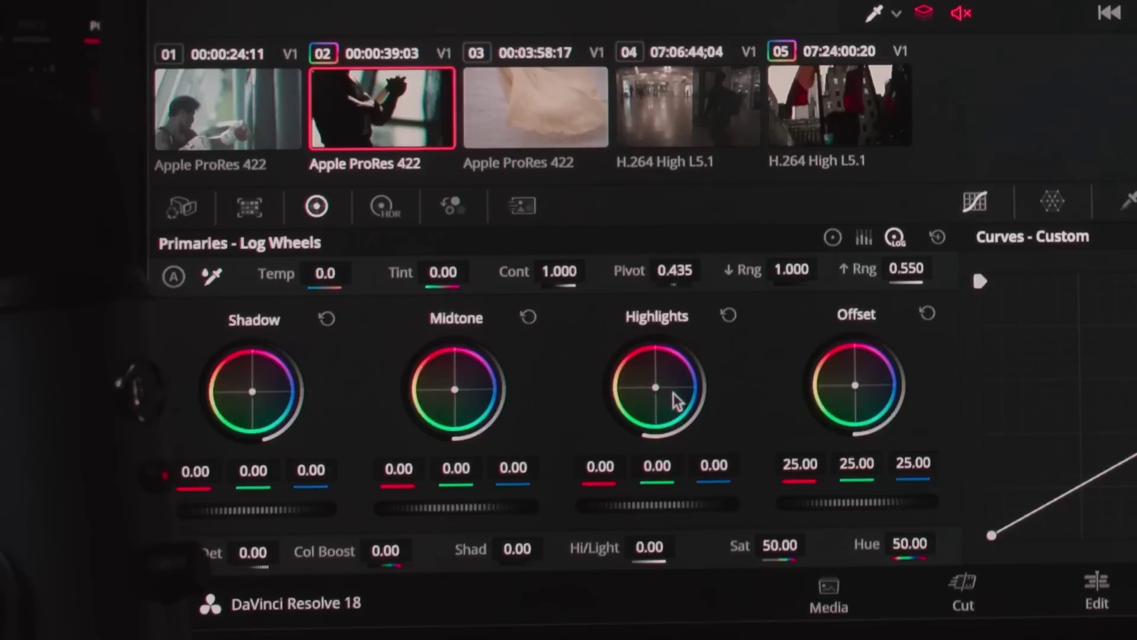
pyautogui.moveTo(728, 503); pyautogui.dragTo(699, 504)
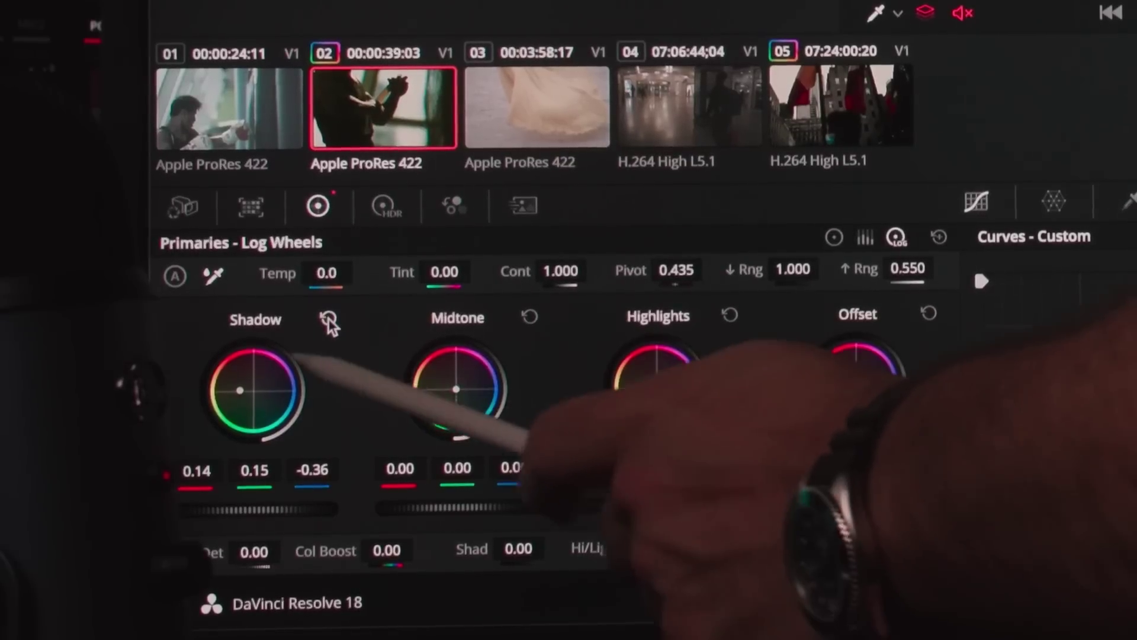
# Reset the Shadow log wheel to 0.00, 0.00, 0.00
pyautogui.click(330, 323)
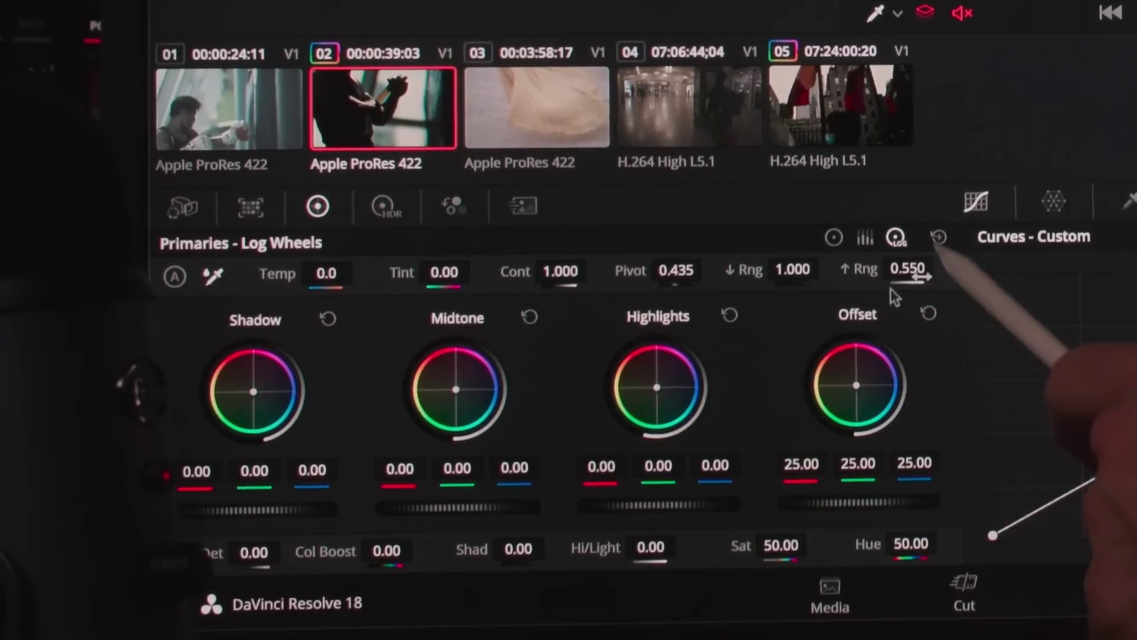
pyautogui.click(945, 237)
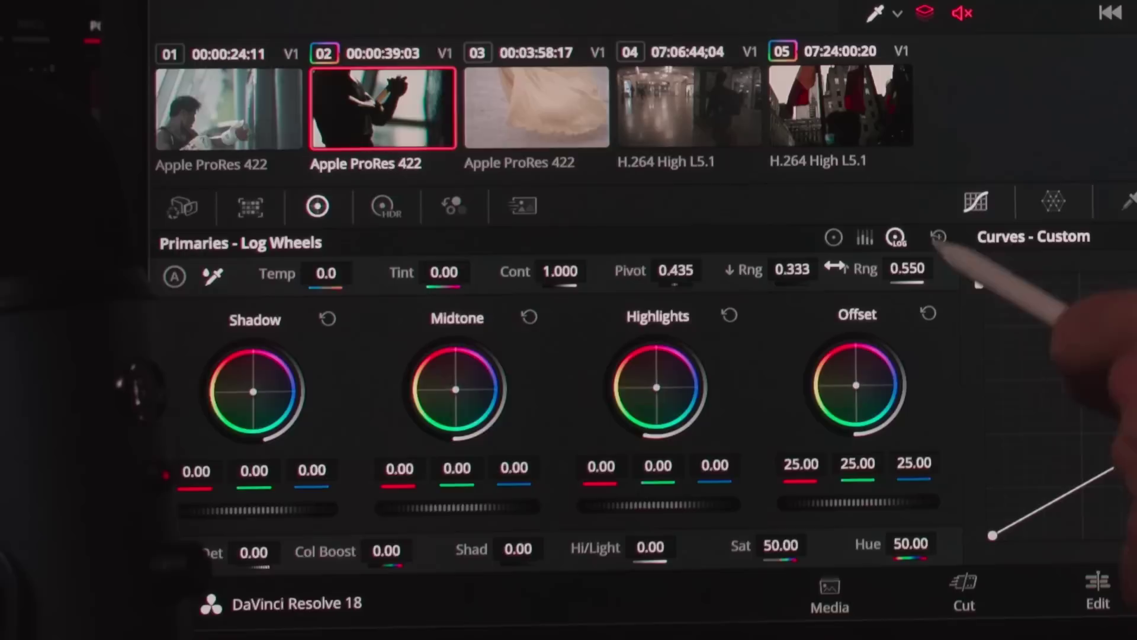
pyautogui.moveTo(806, 268); pyautogui.dragTo(789, 258)
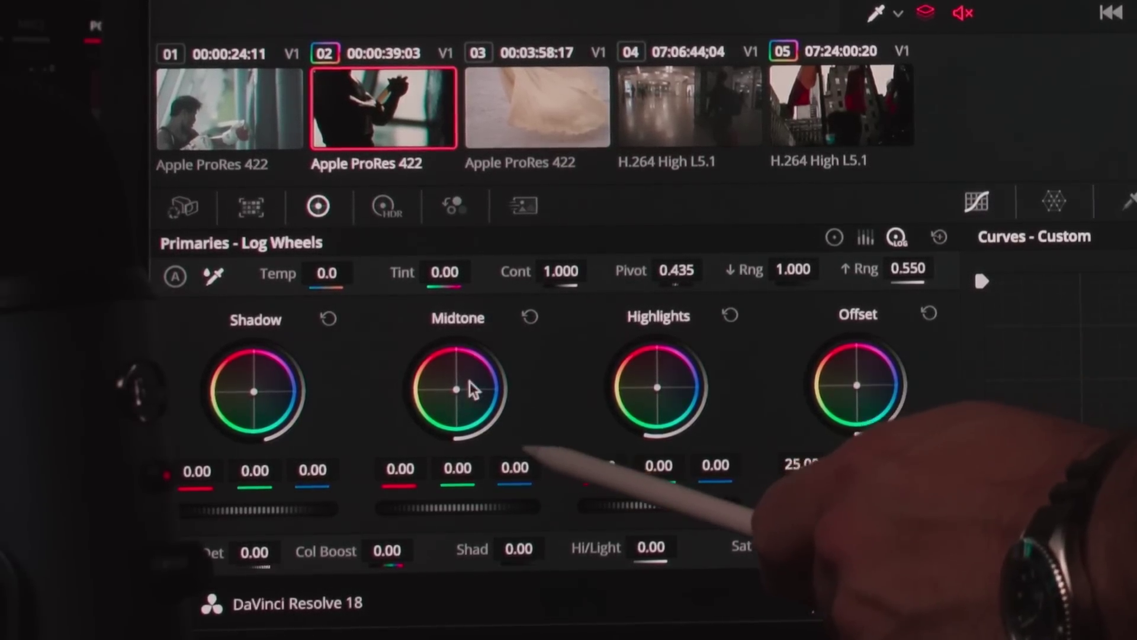
pyautogui.moveTo(469, 381); pyautogui.dragTo(466, 377)
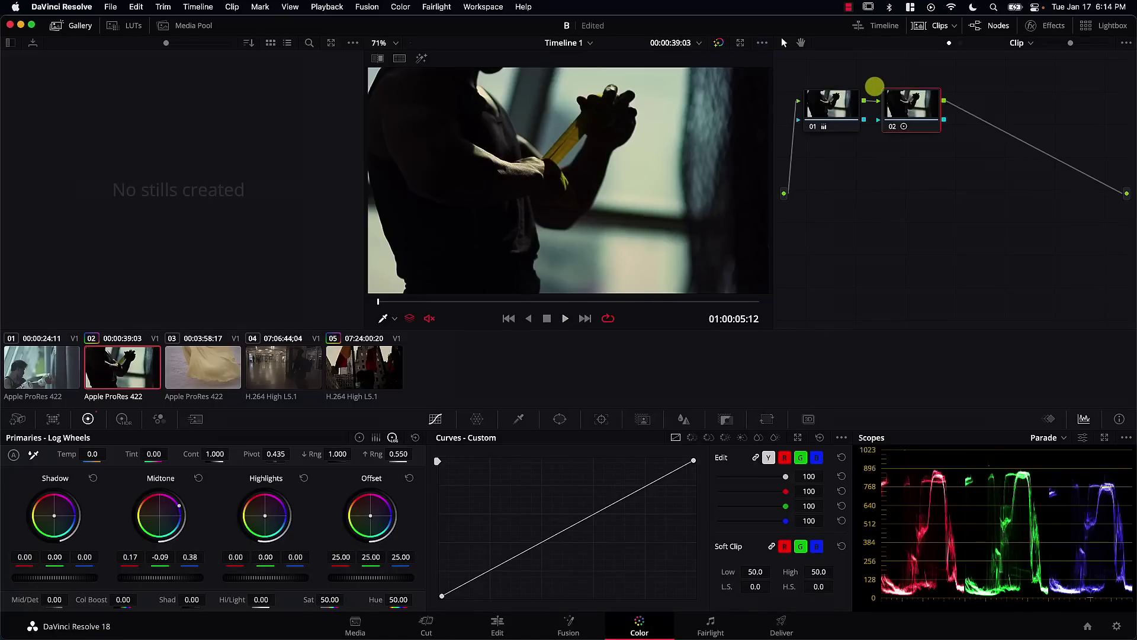
pyautogui.click(196, 478)
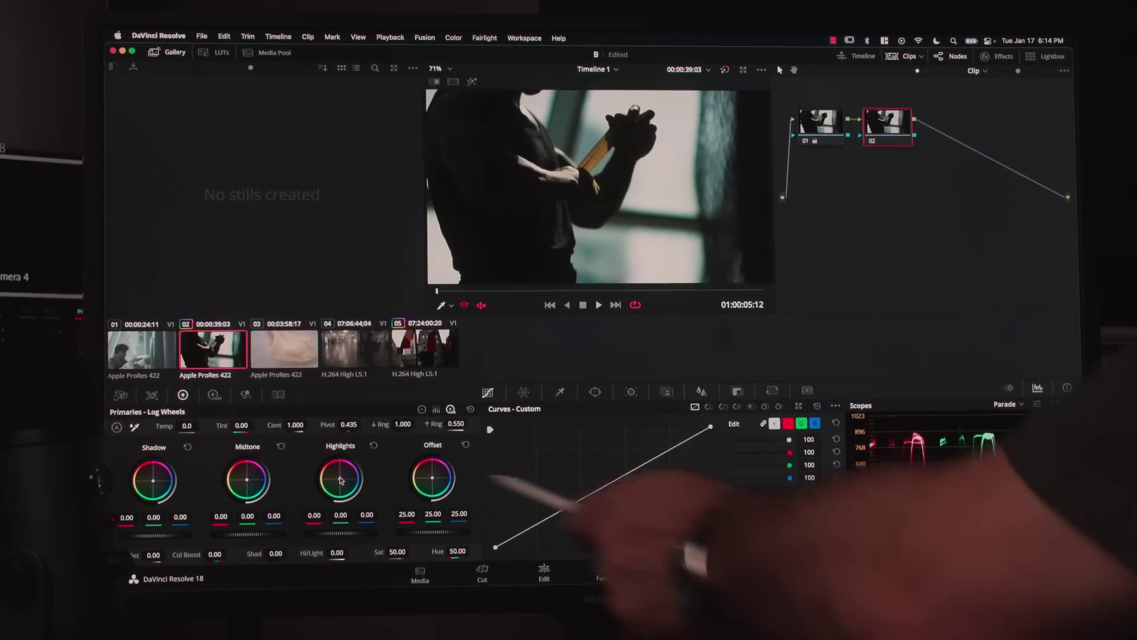
# Push node 02's highlights toward red for a pink background, nudging the shadow level slightly
pyautogui.moveTo(344, 479); pyautogui.dragTo(343, 477)
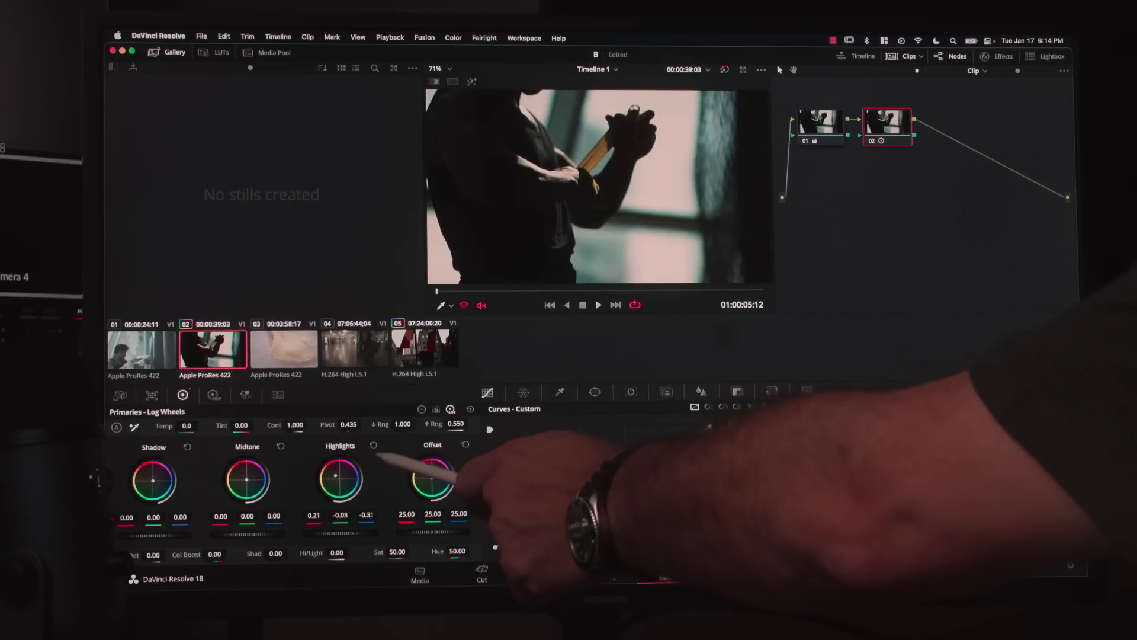
pyautogui.moveTo(335, 475); pyautogui.dragTo(334, 478)
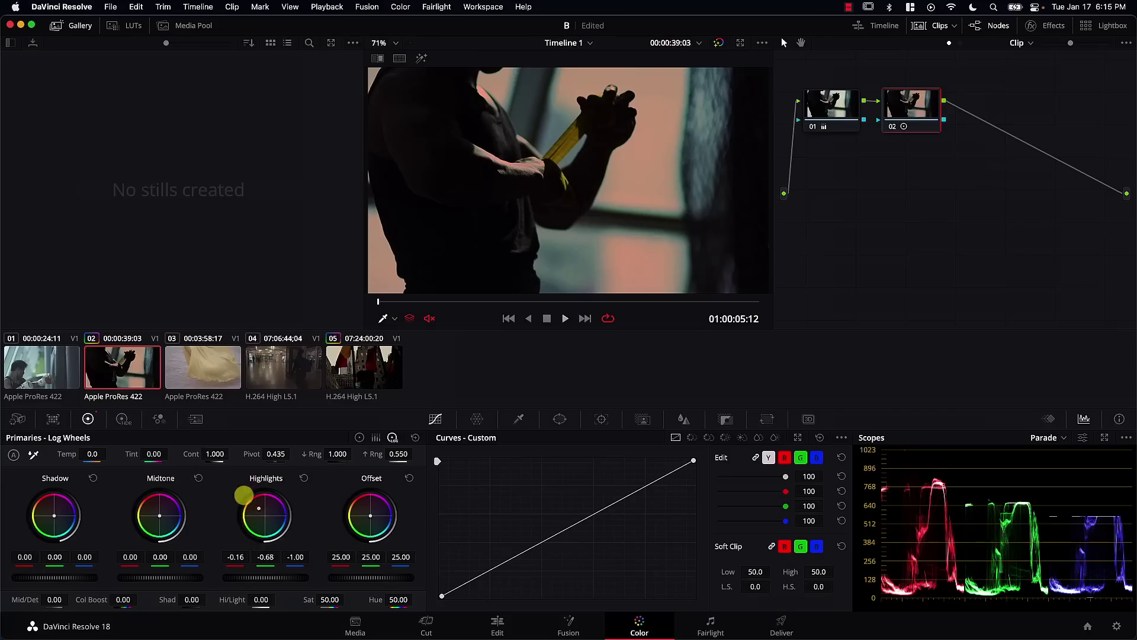
pyautogui.moveTo(269, 578)
pyautogui.mouseDown()
pyautogui.moveTo(254, 581)
pyautogui.moveTo(272, 583)
pyautogui.mouseUp()
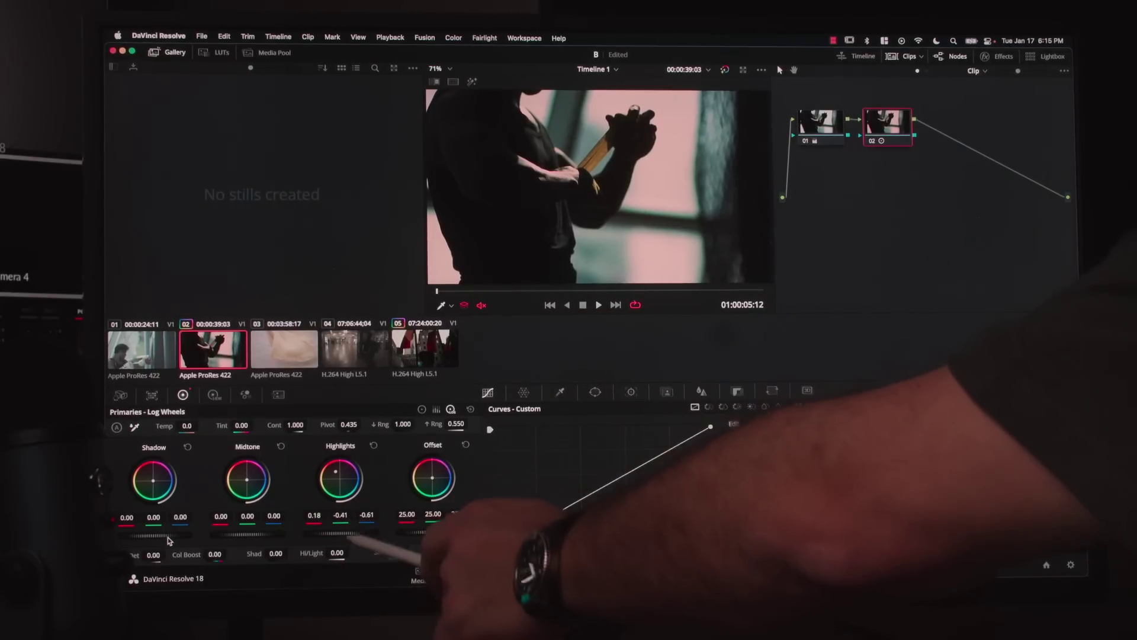
pyautogui.moveTo(168, 537); pyautogui.dragTo(168, 539)
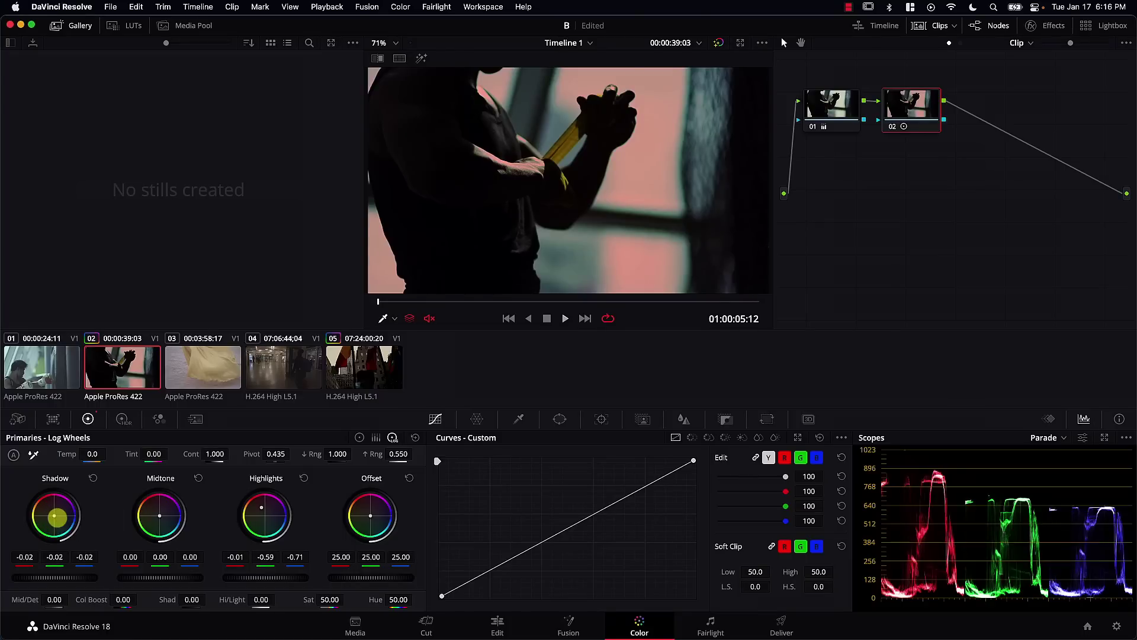
# Tint node 2's shadows teal with Shadow values -0.42, 0.08, 0.15
pyautogui.moveTo(55, 516); pyautogui.dragTo(77, 561)
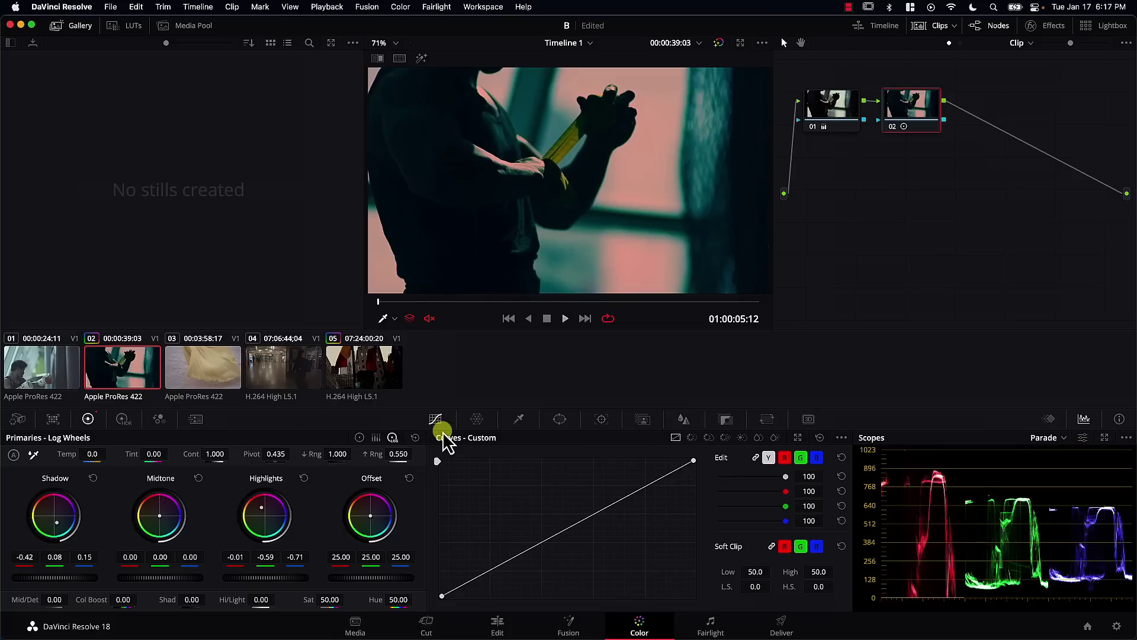
# Add serial node 03 with a Lum vs Sat curve dropping shadow saturation to 0.25
pyautogui.hotkey('alt', 's')
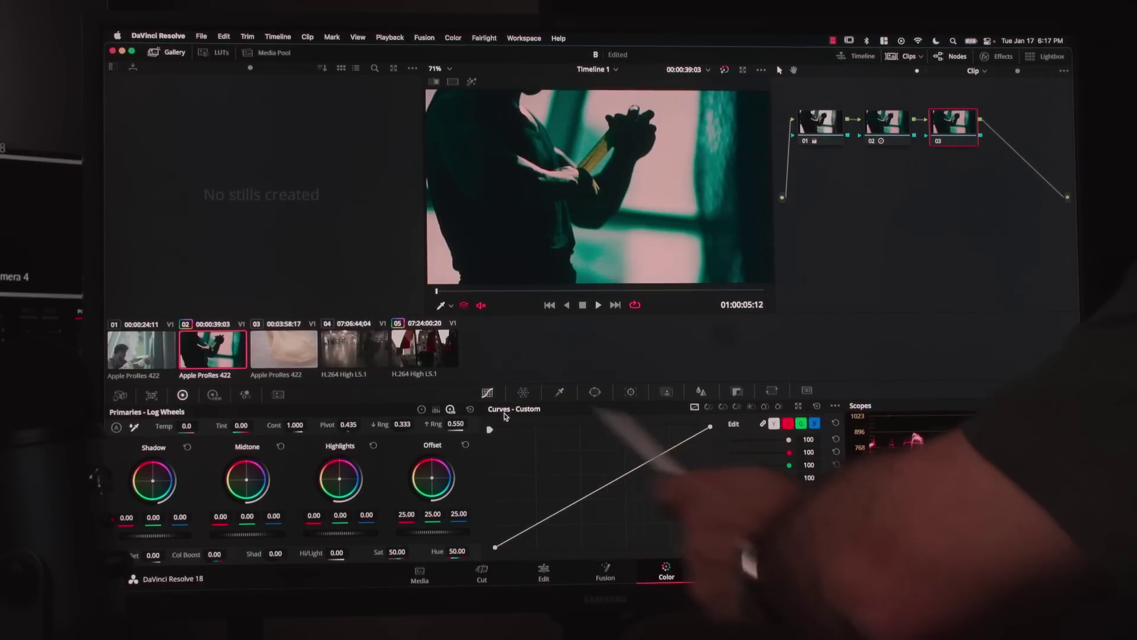
pyautogui.click(751, 407)
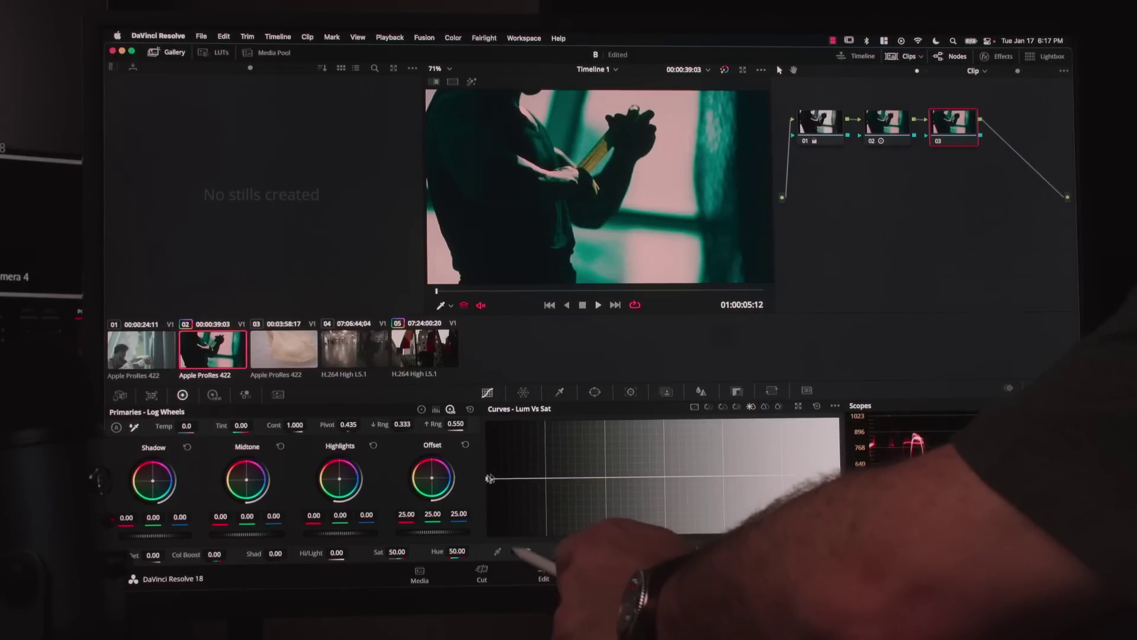
pyautogui.moveTo(489, 481); pyautogui.dragTo(496, 525)
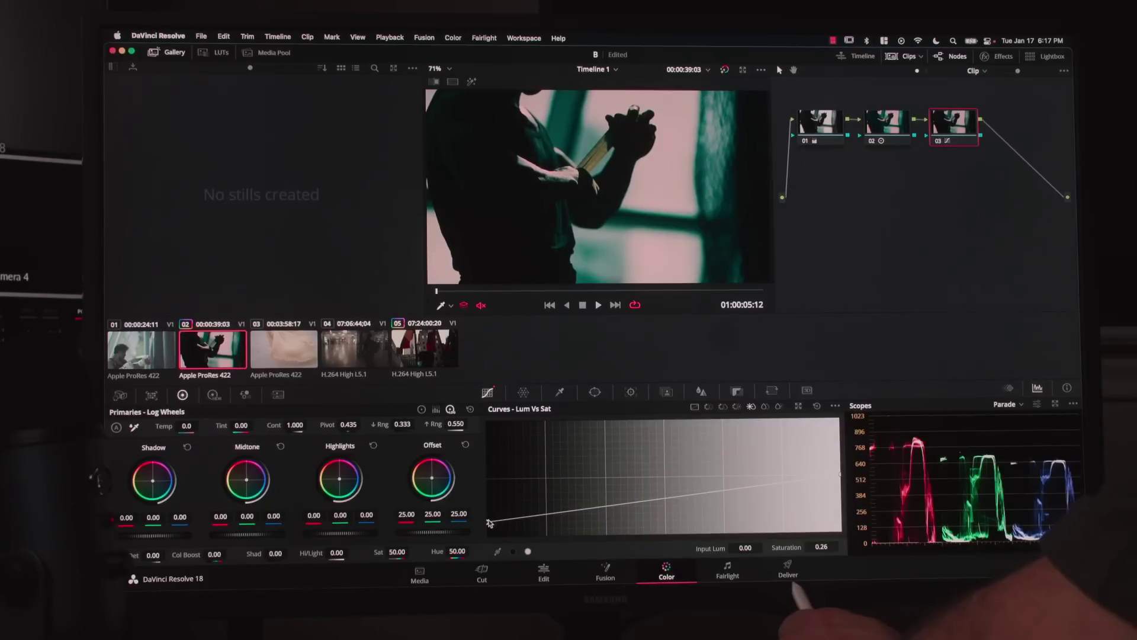
pyautogui.moveTo(496, 525)
pyautogui.mouseDown()
pyautogui.moveTo(497, 536)
pyautogui.moveTo(499, 524)
pyautogui.mouseUp()
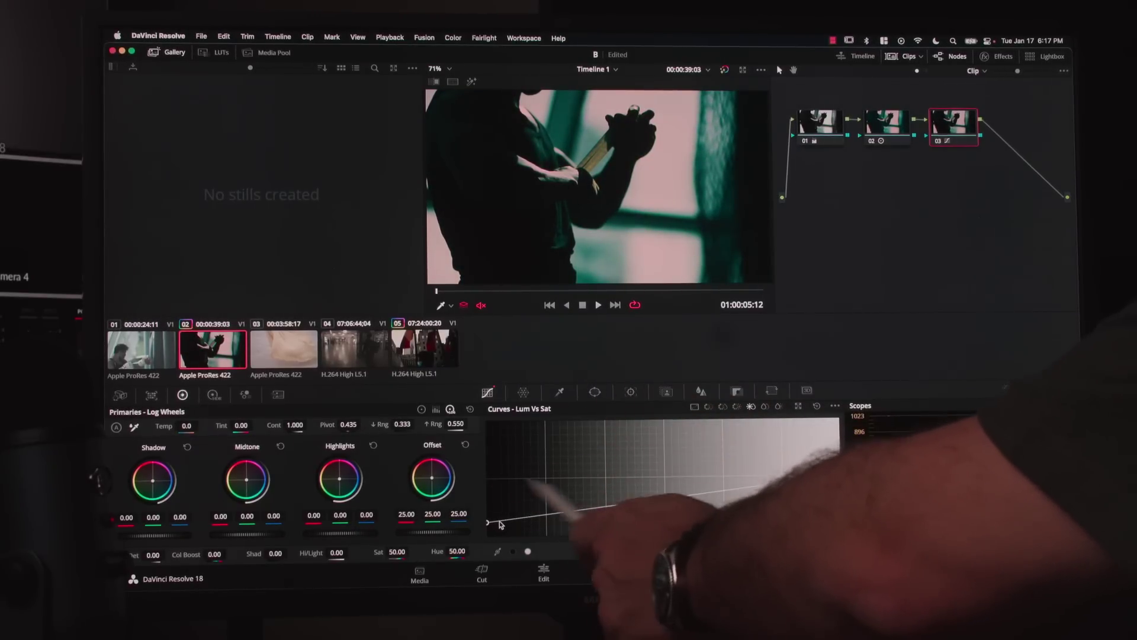
pyautogui.click(837, 407)
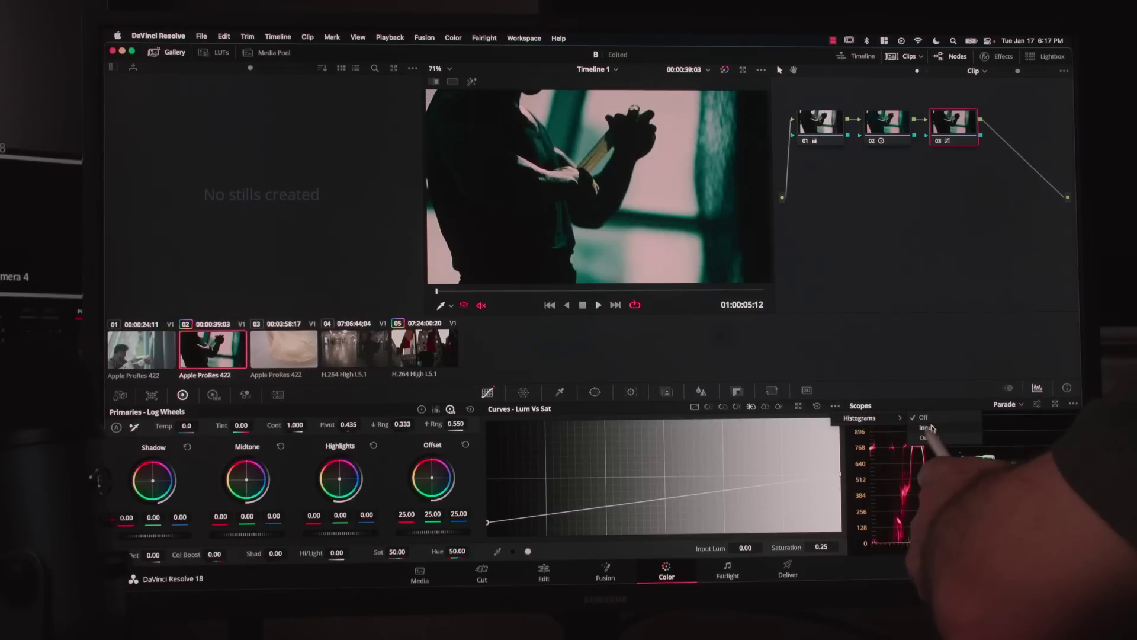
# Show the input histogram behind the curve and raise the Lum vs Sat dark end toward flat
pyautogui.click(935, 428)
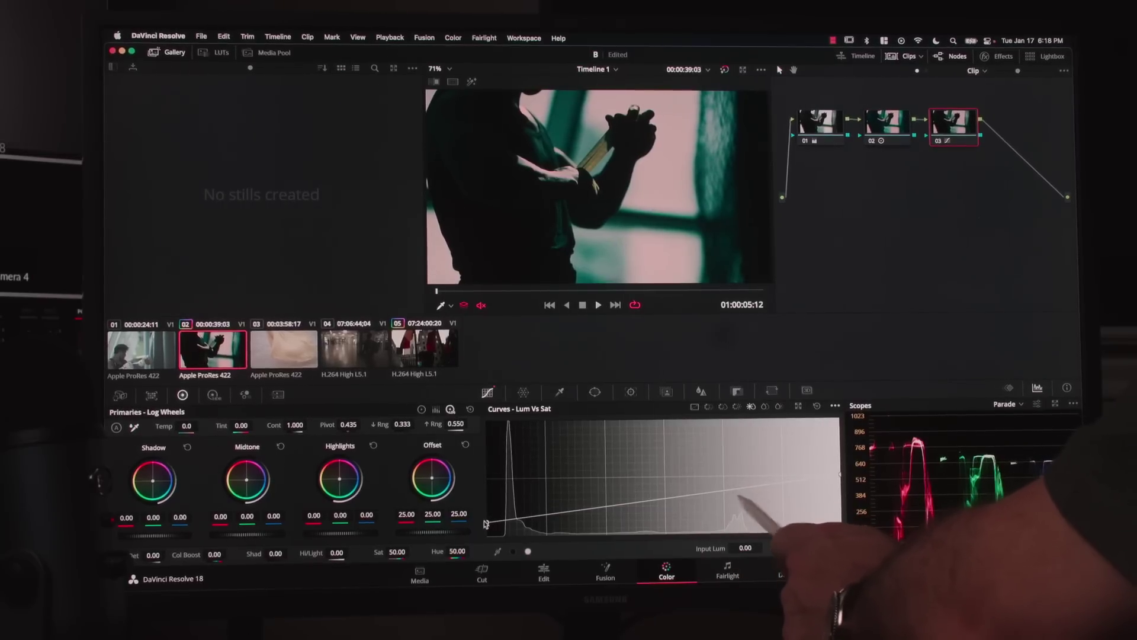
pyautogui.moveTo(487, 522); pyautogui.dragTo(489, 483)
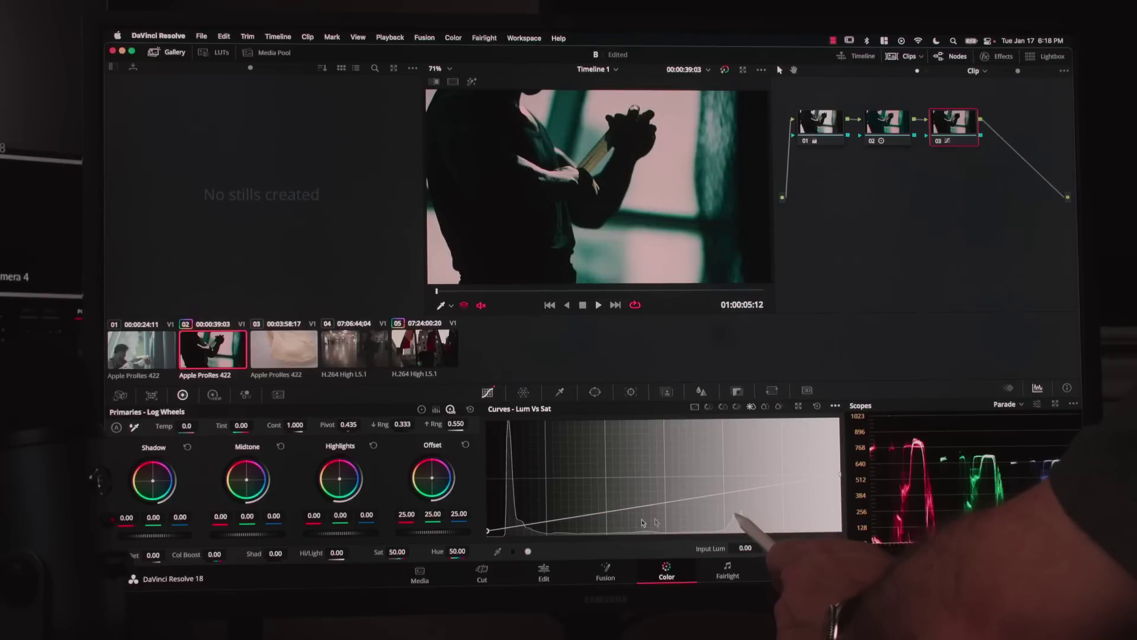
pyautogui.moveTo(739, 476); pyautogui.dragTo(739, 478)
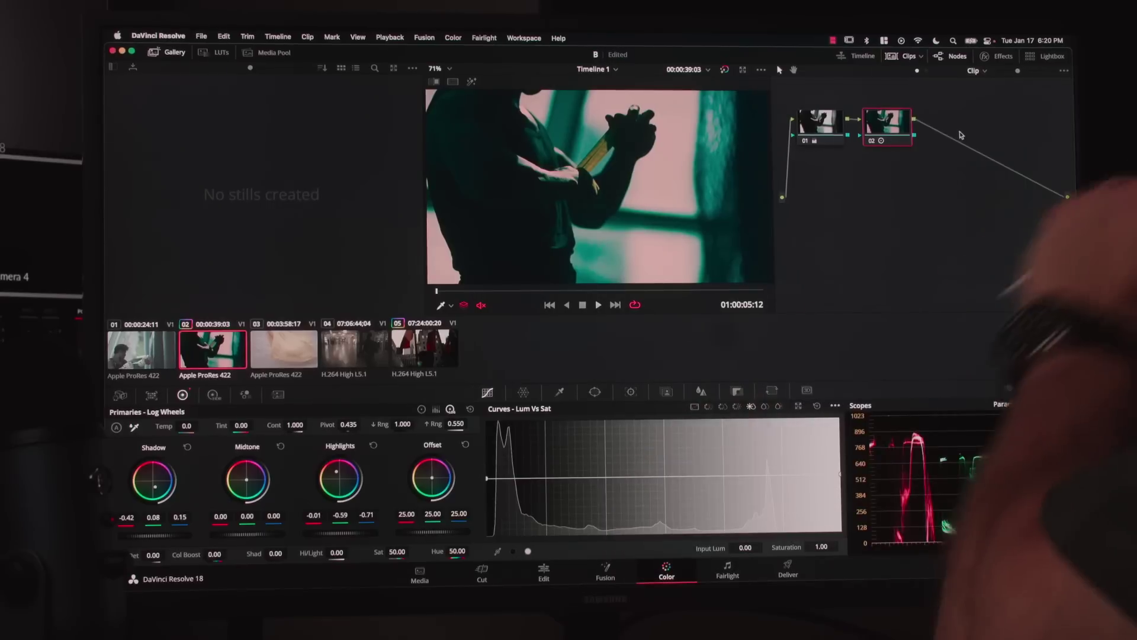
# Reset node 02's Log Wheels to neutral and nudge the Shadow master to -0.04
pyautogui.click(470, 409)
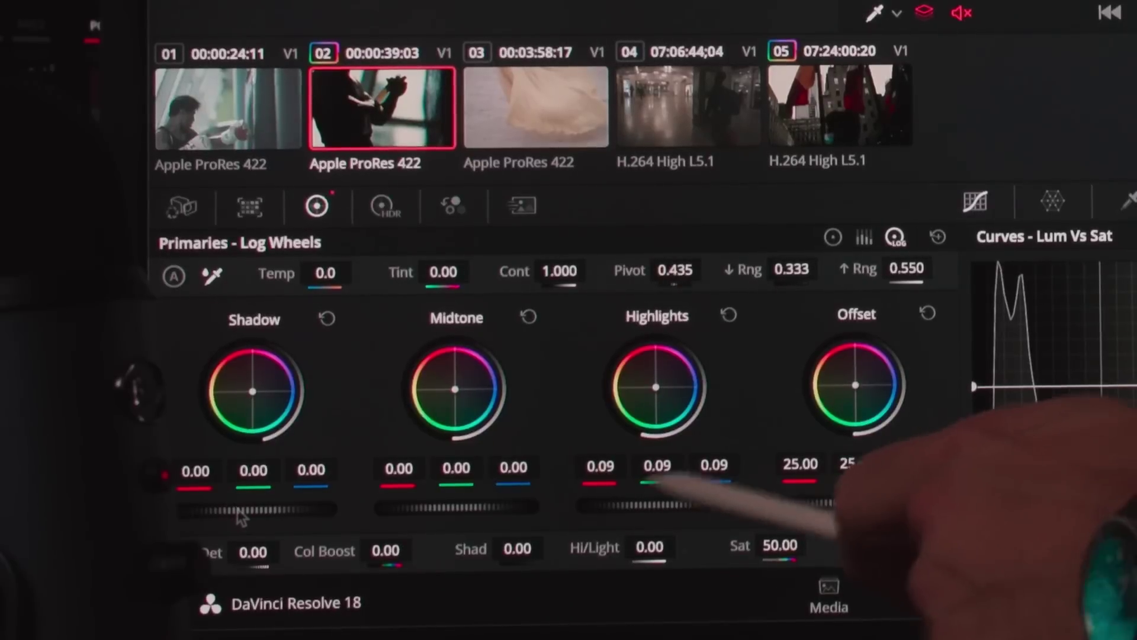
pyautogui.moveTo(240, 515)
pyautogui.mouseDown()
pyautogui.moveTo(228, 511)
pyautogui.moveTo(244, 511)
pyautogui.mouseUp()
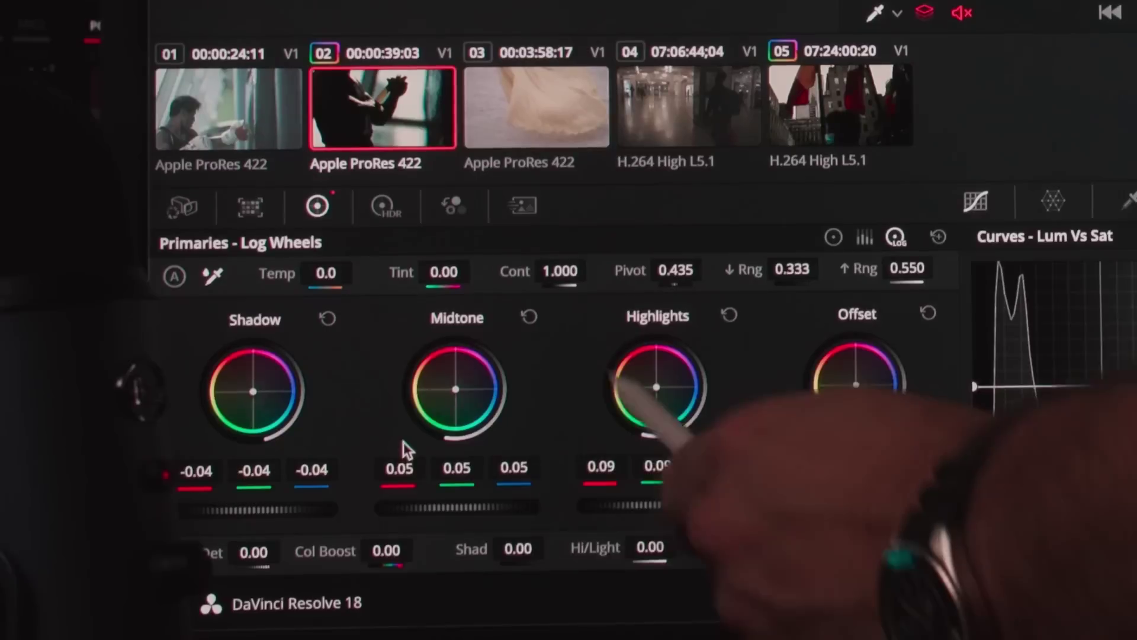
# Raise node 2's Midtone log wheel master to 1.00 on all channels
pyautogui.moveTo(443, 511); pyautogui.dragTo(503, 513)
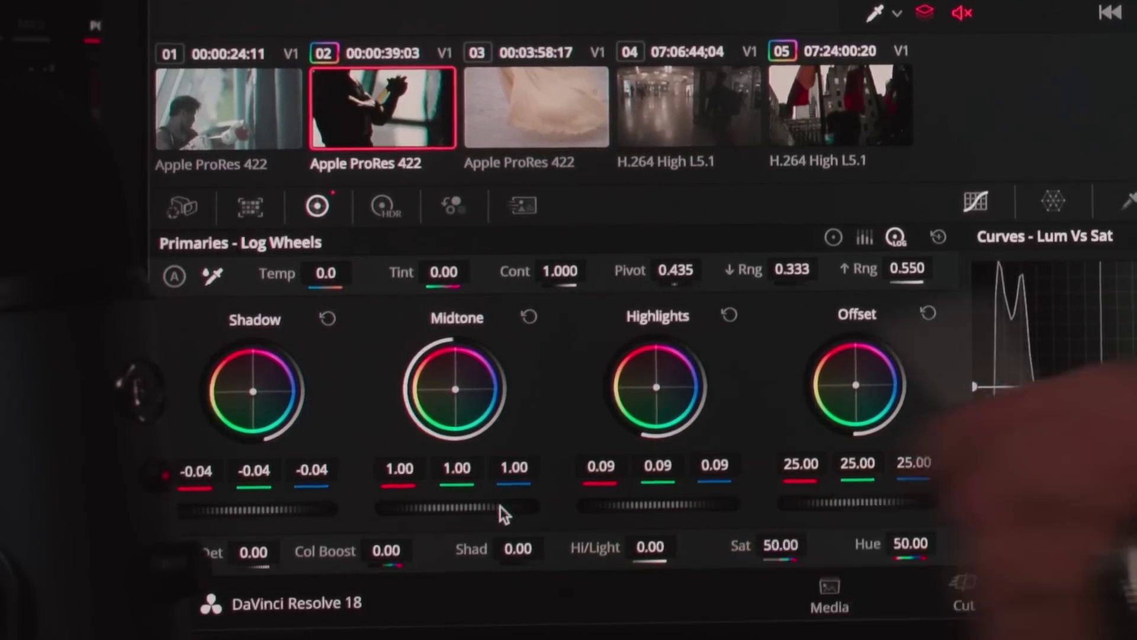